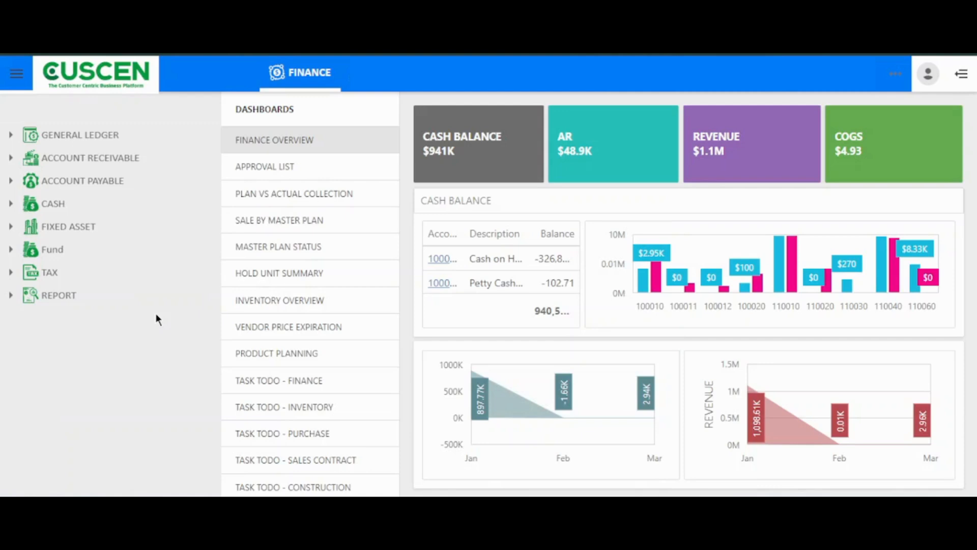
Step: Open the General Ledger's Chart of Account and look through the listed accounts
double_click(102, 137)
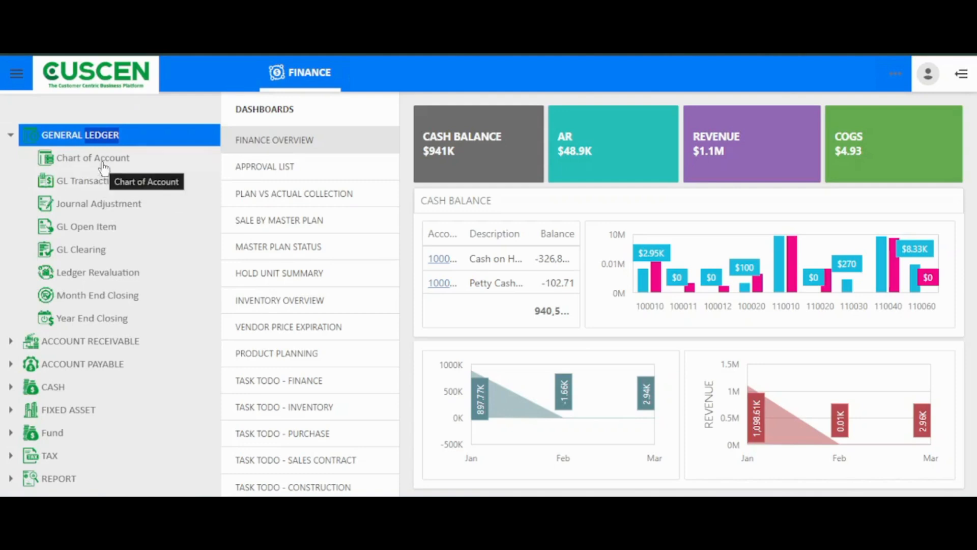
click(102, 162)
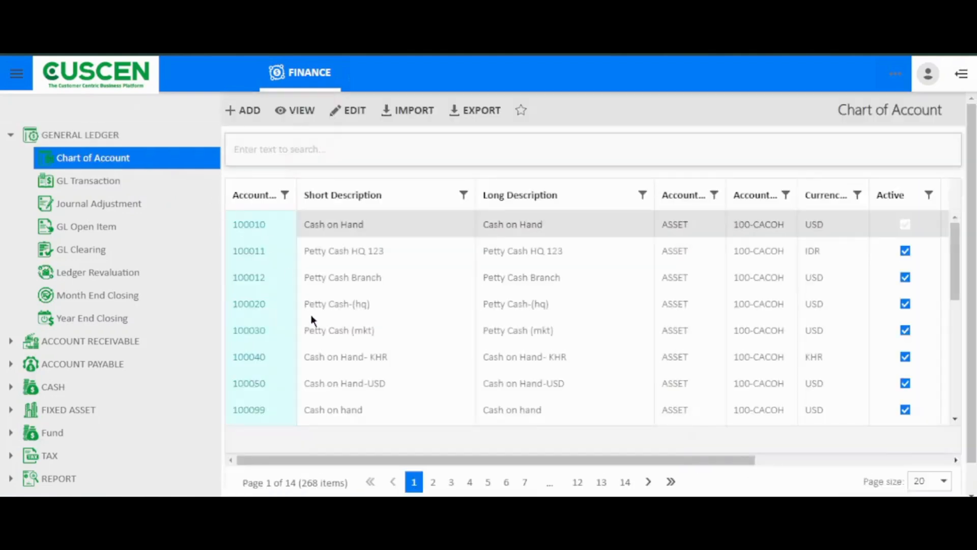
scroll(312, 319, down, 3)
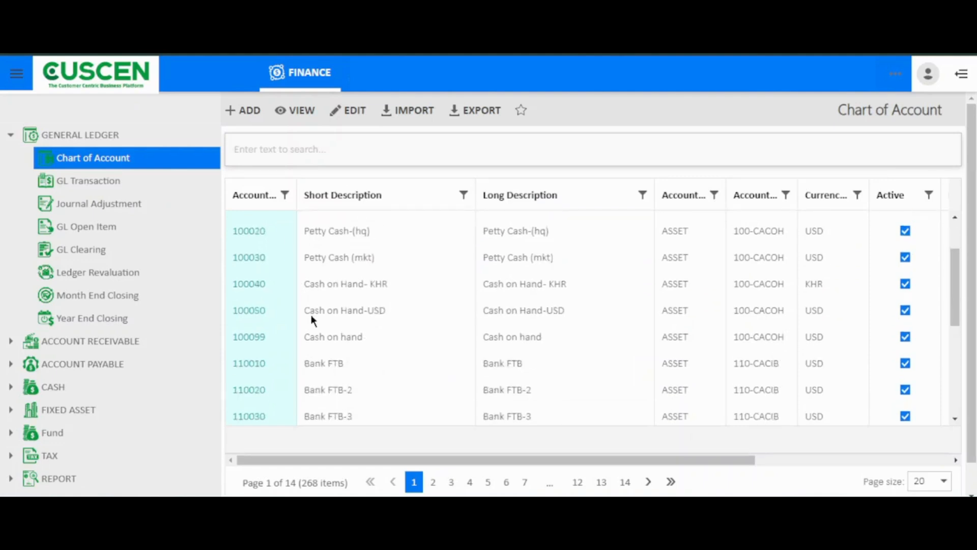
scroll(312, 318, down, 4)
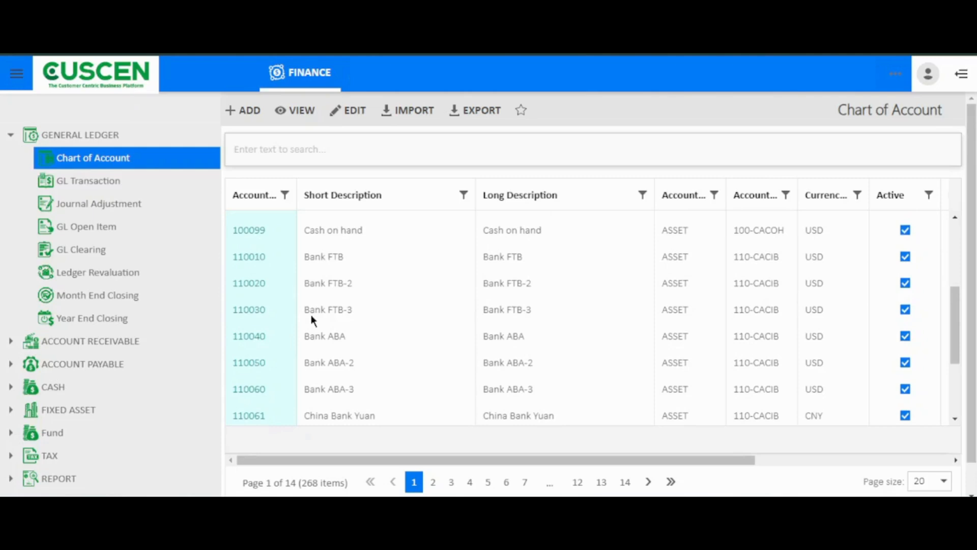
scroll(310, 315, up, 5)
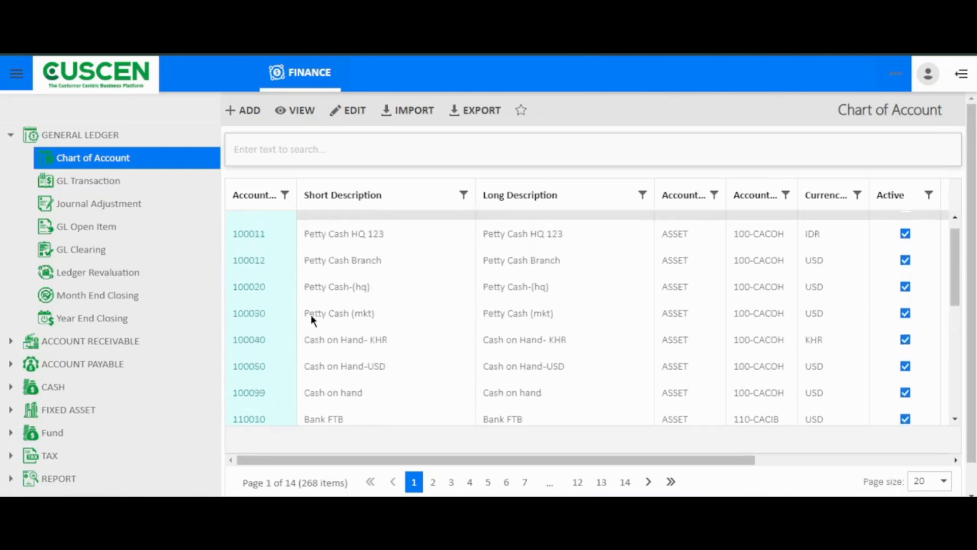
scroll(311, 315, up, 1)
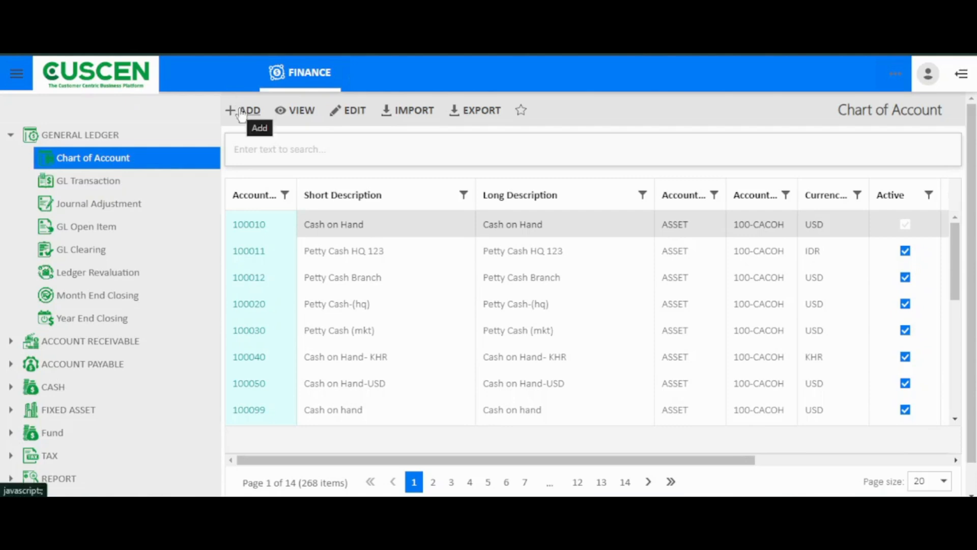
Step: Open the Cash on Hand account with code 100010 for editing
click(300, 244)
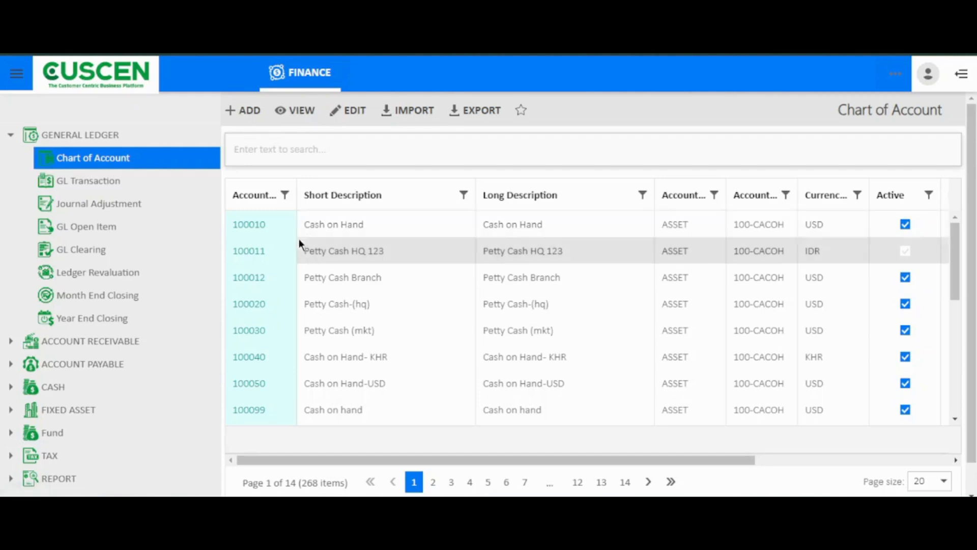
click(307, 226)
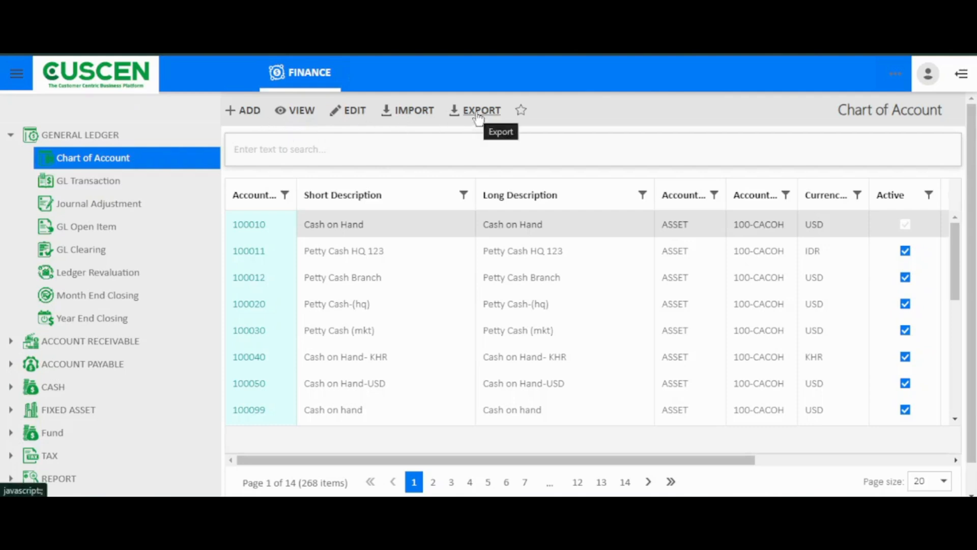
scroll(413, 382, down, 1)
scroll(412, 380, down, 4)
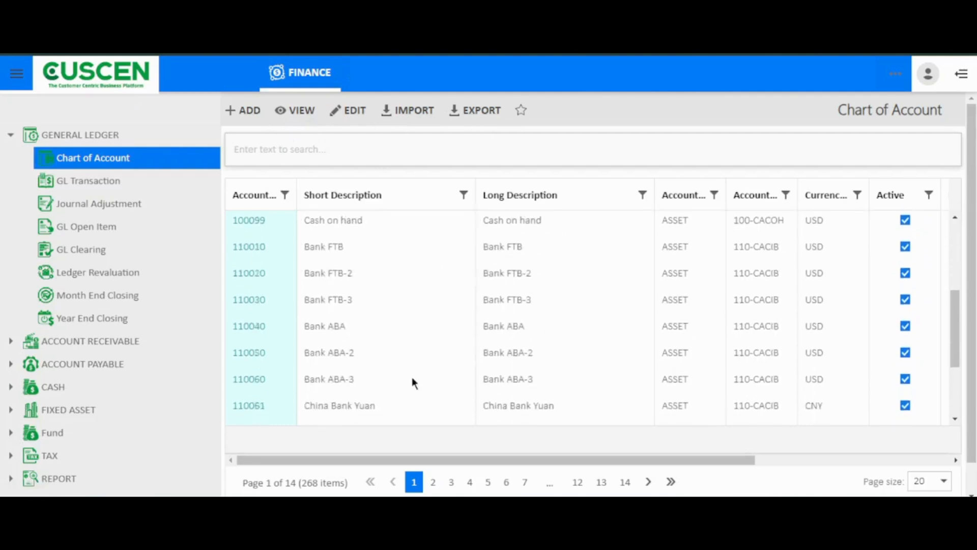
scroll(411, 380, up, 5)
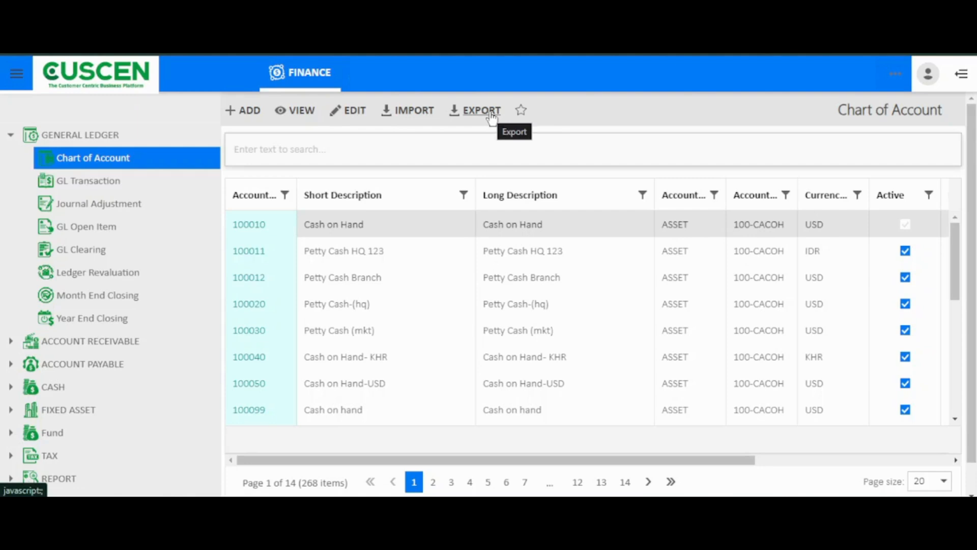
click(343, 116)
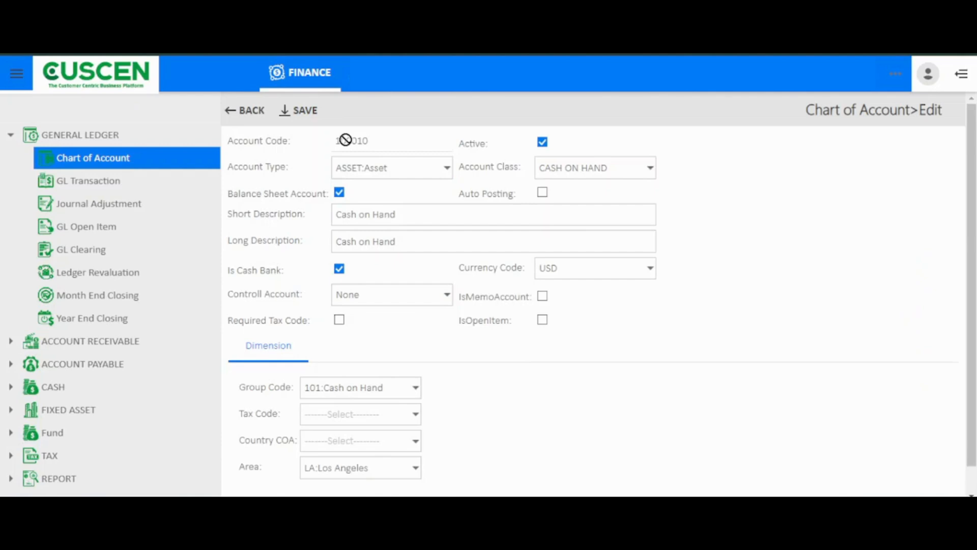
Step: Check the available options for the account's Account Type and Account Class
drag(389, 143, 334, 145)
click(441, 168)
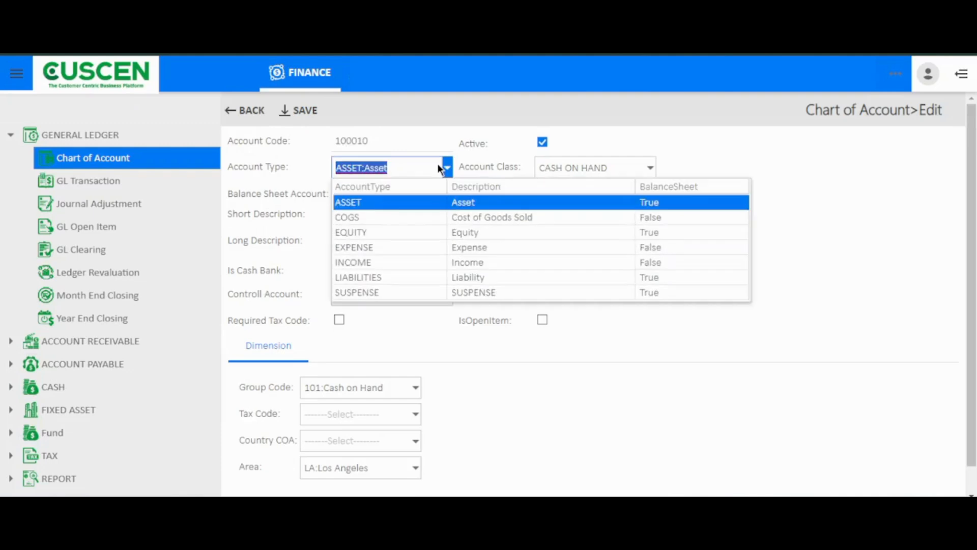
click(469, 149)
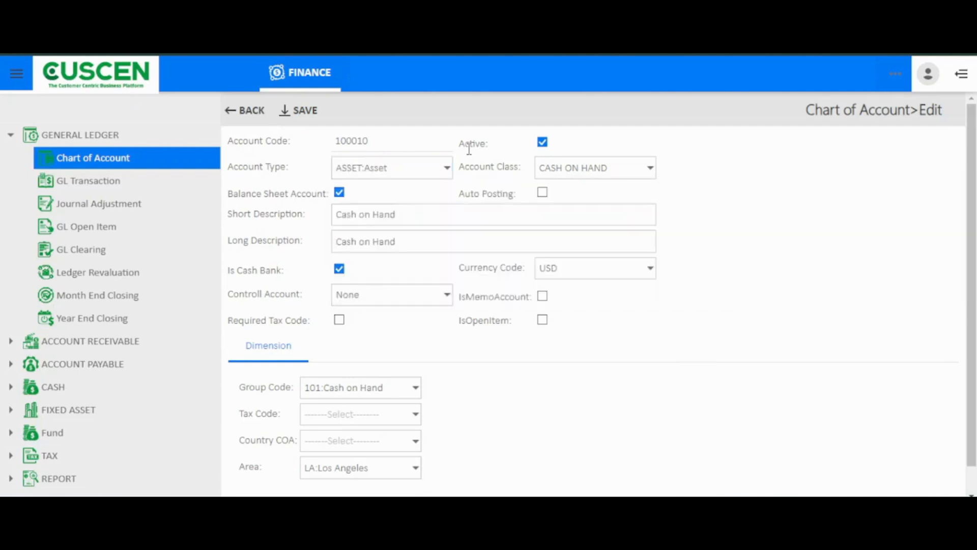
click(583, 168)
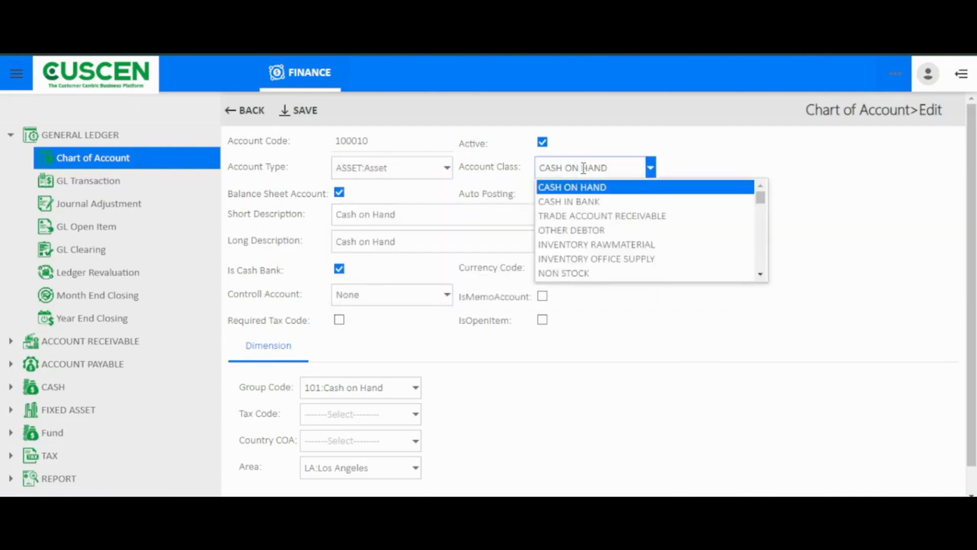
click(482, 157)
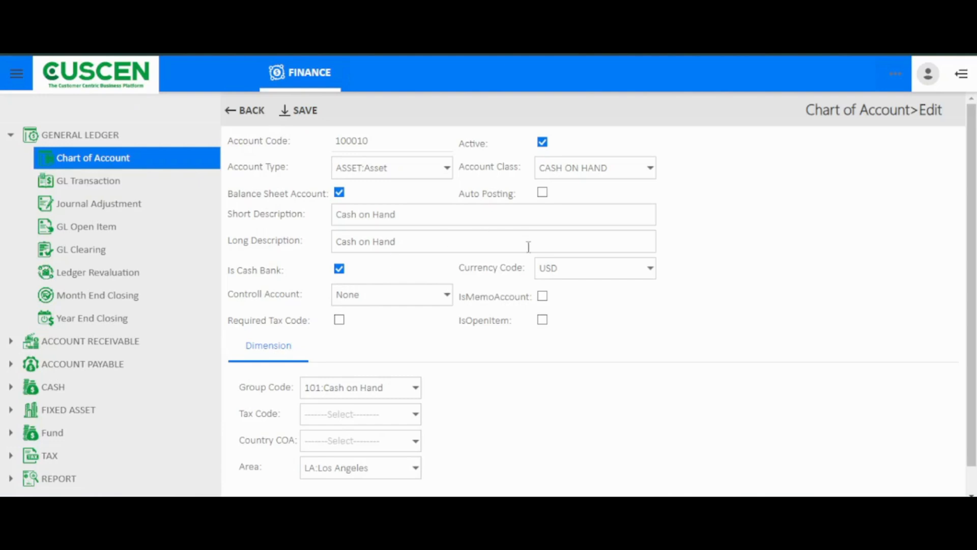
Step: Check the available Currency Code and Control Account options for the account
click(574, 271)
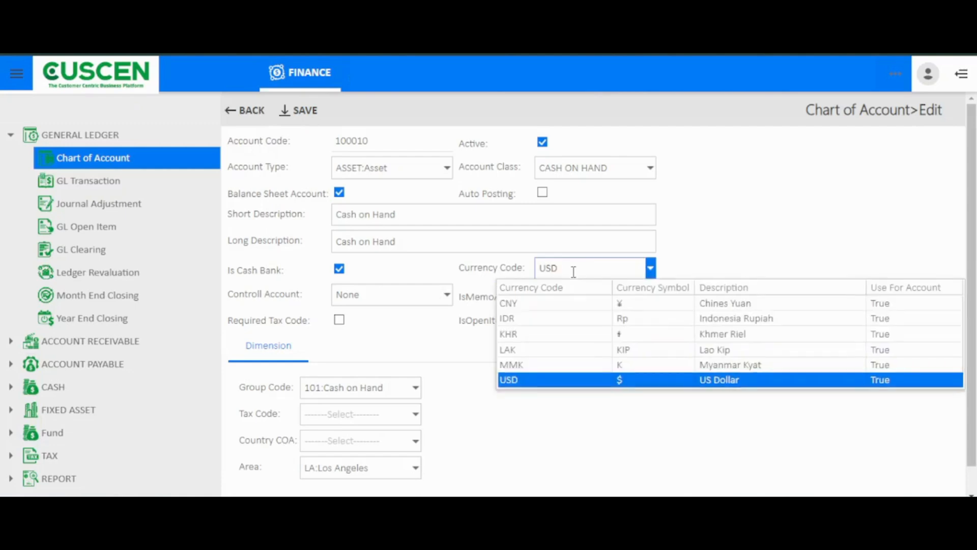
click(709, 214)
click(444, 294)
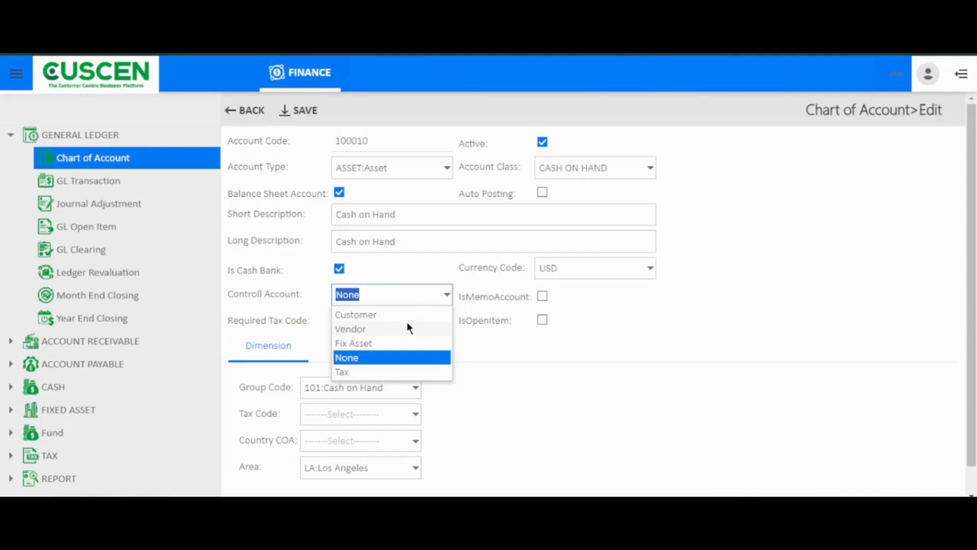
click(604, 315)
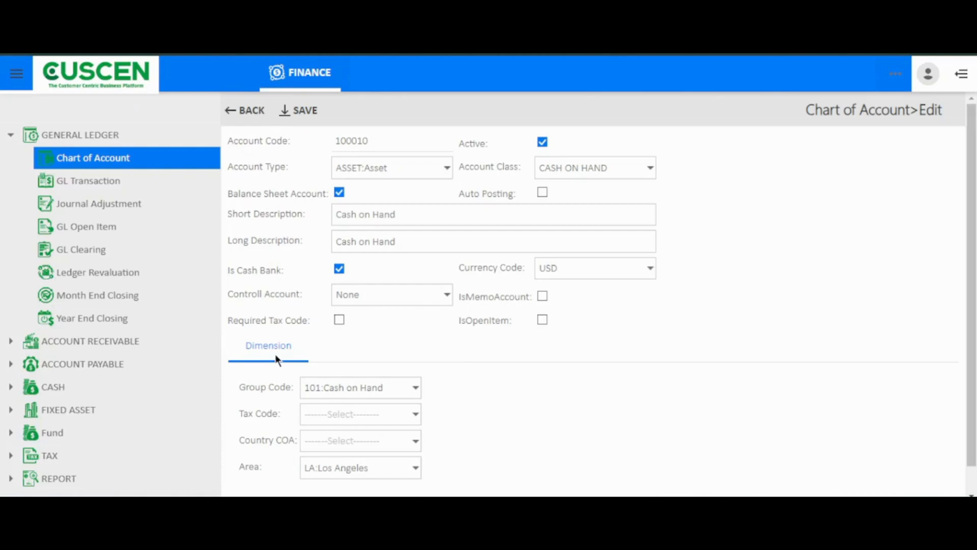
Step: Review the Group Code options in the account's dimensions and save the account record
click(417, 390)
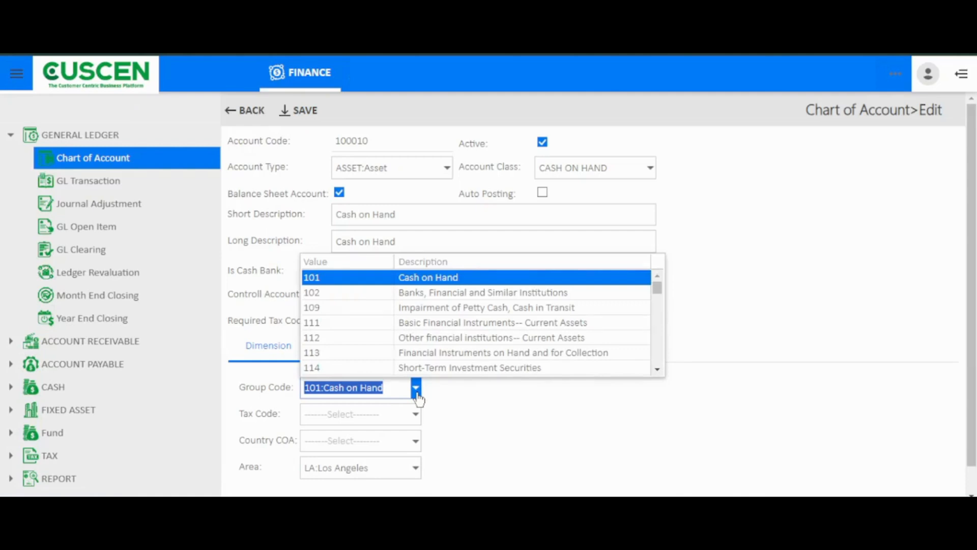
click(292, 166)
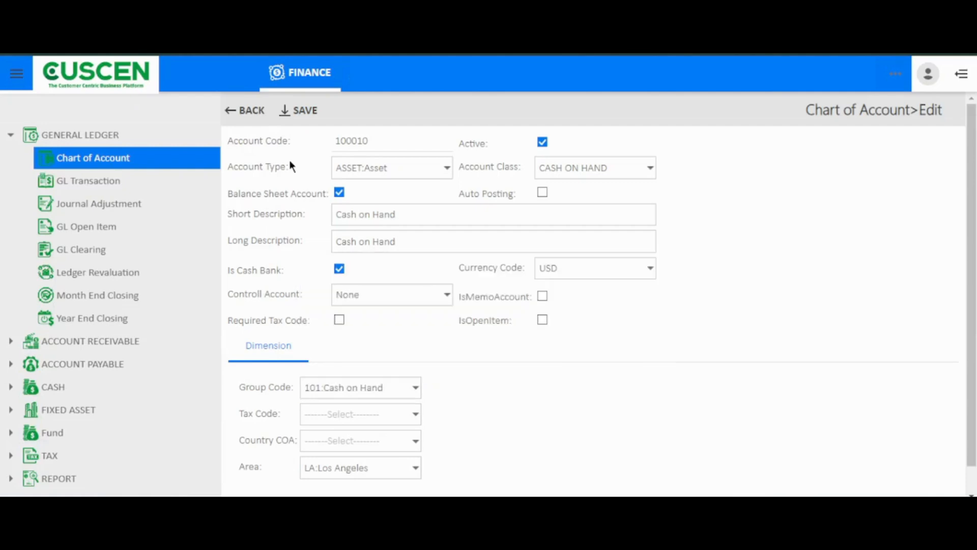
click(294, 112)
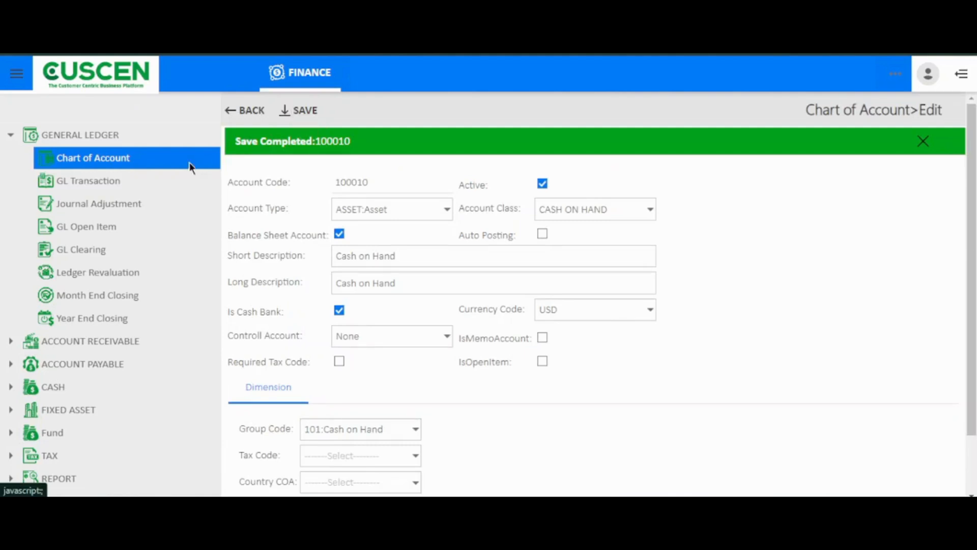
Step: Create a new GL Transaction with journal type DGLP01, GL Direct Posting
click(127, 181)
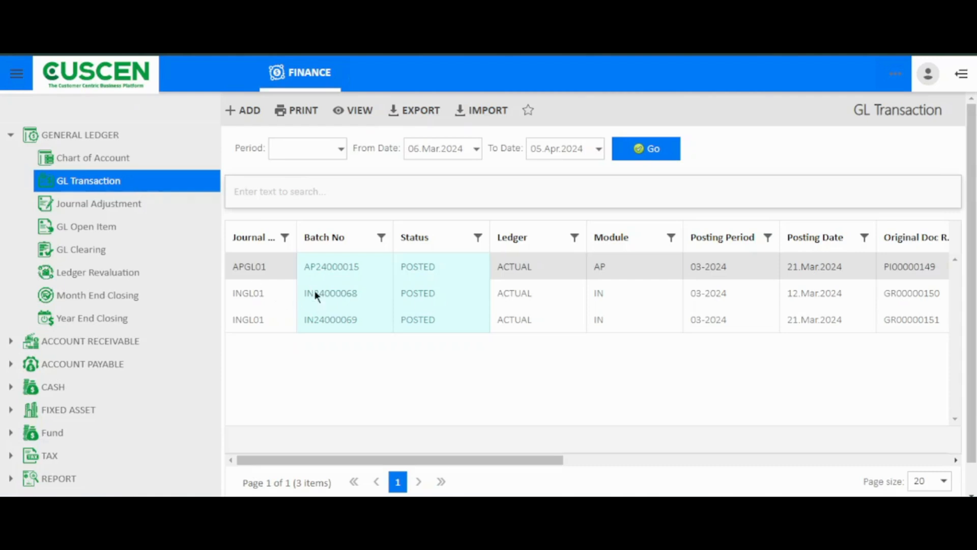
click(249, 113)
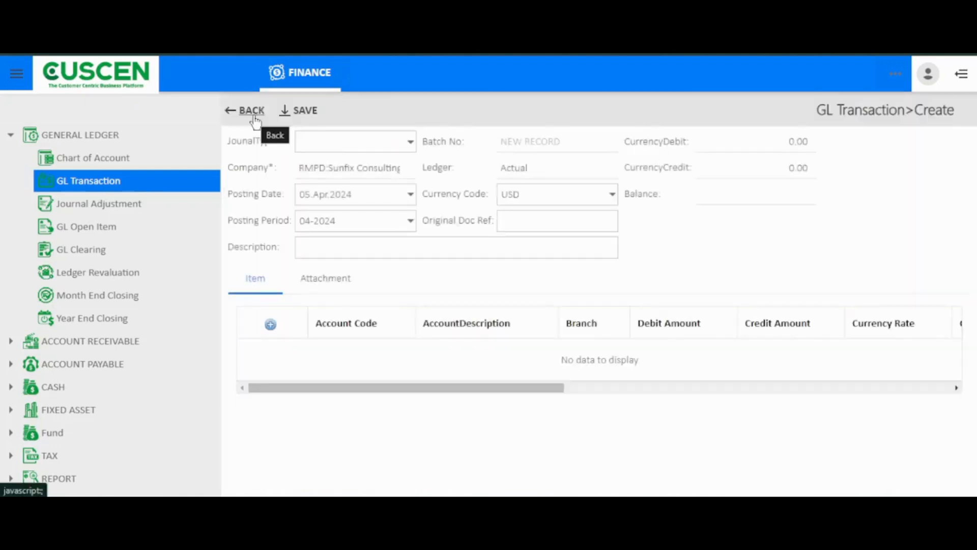
click(320, 139)
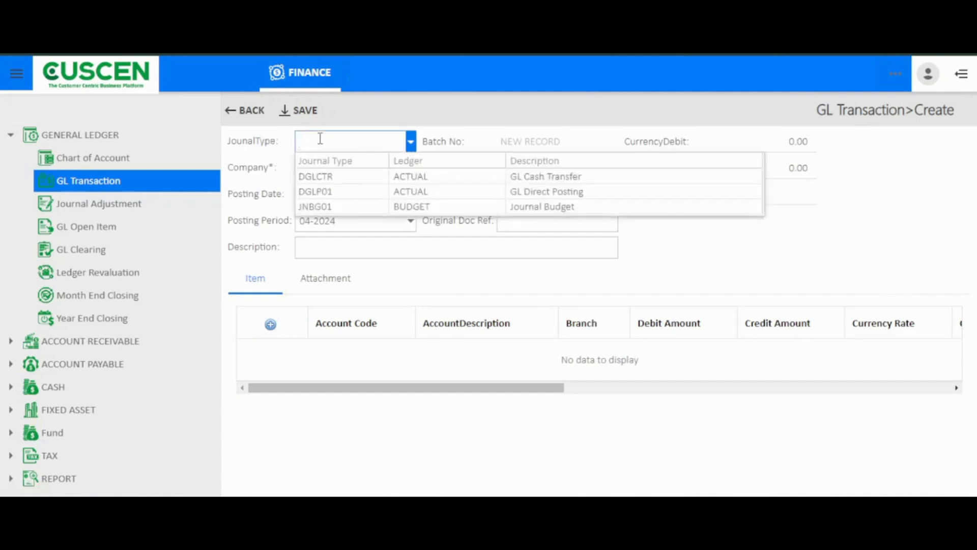
click(410, 193)
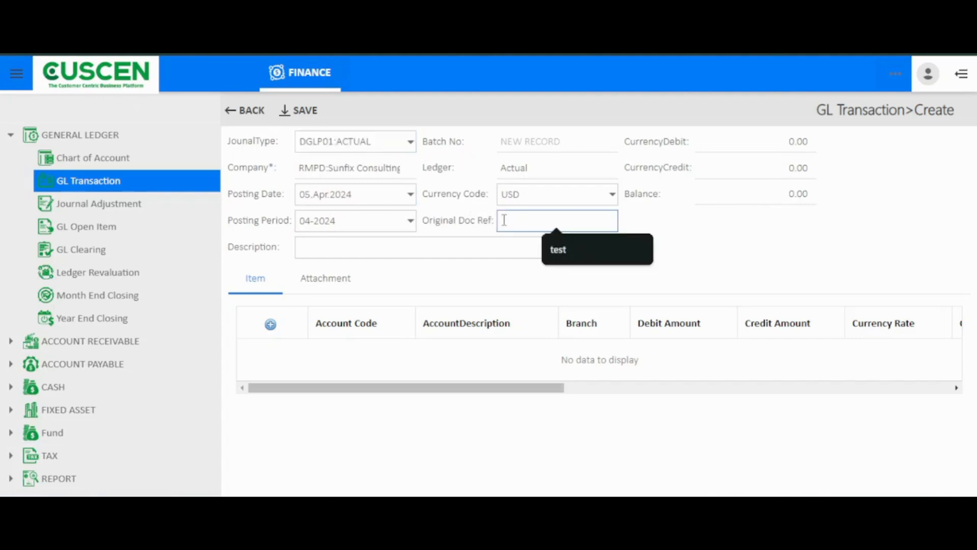
Step: Examine the new transaction's Description field and the calendar for its Posting Date
click(451, 250)
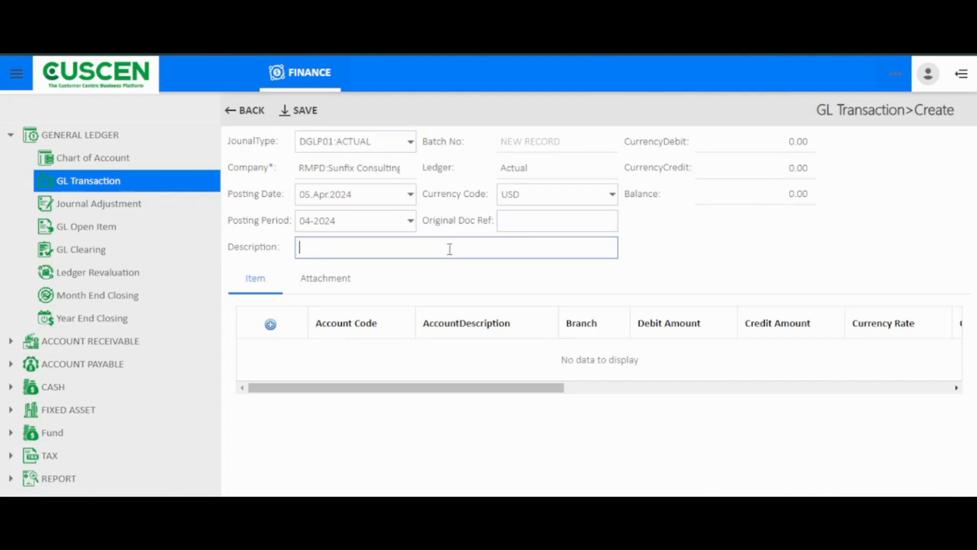
click(410, 195)
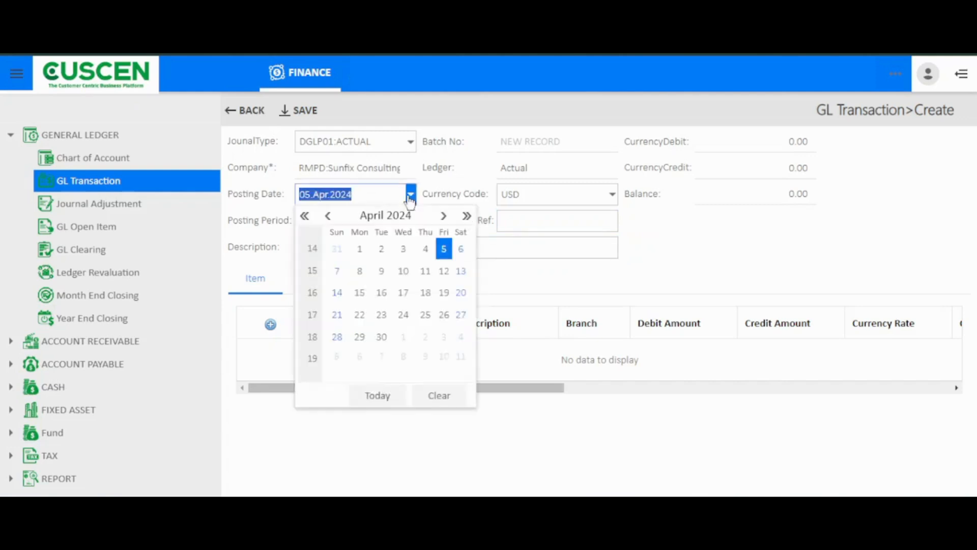
click(437, 179)
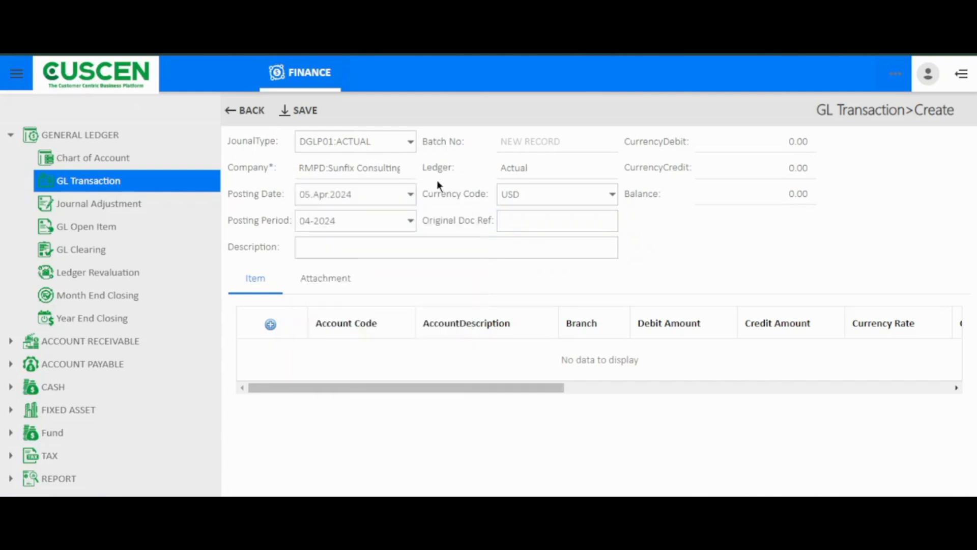
Step: Add an item line for account 100010, Cash on Hand, with branch HQ01 and a credit amount of 1000
click(273, 328)
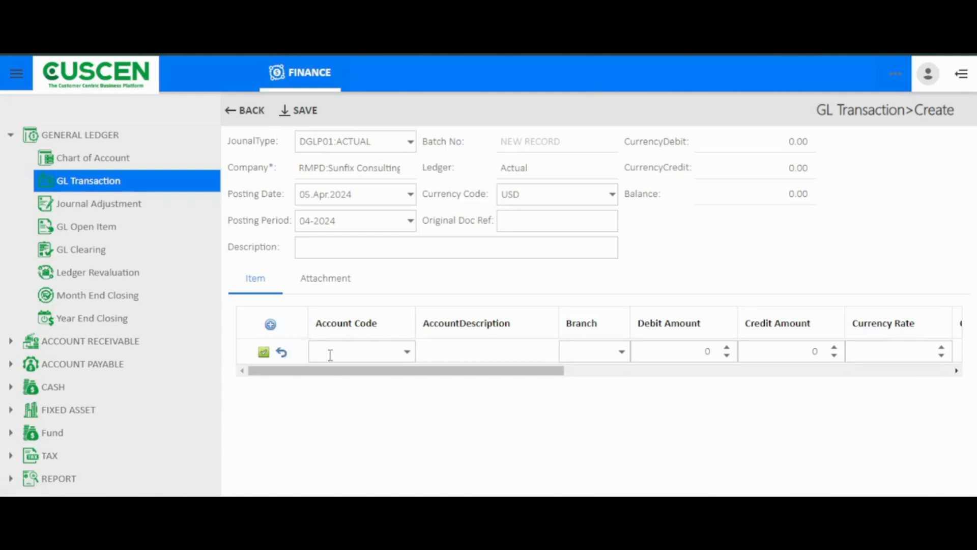
click(330, 355)
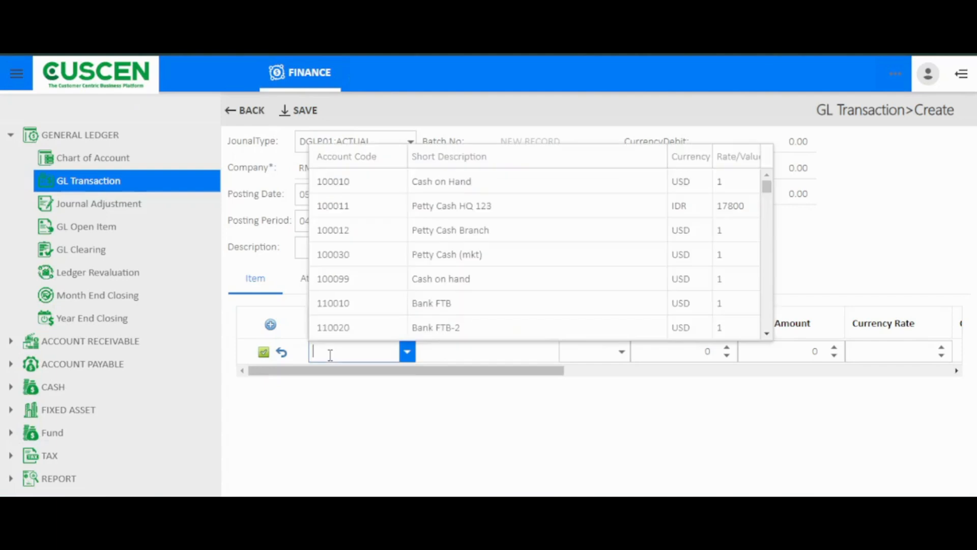
click(380, 179)
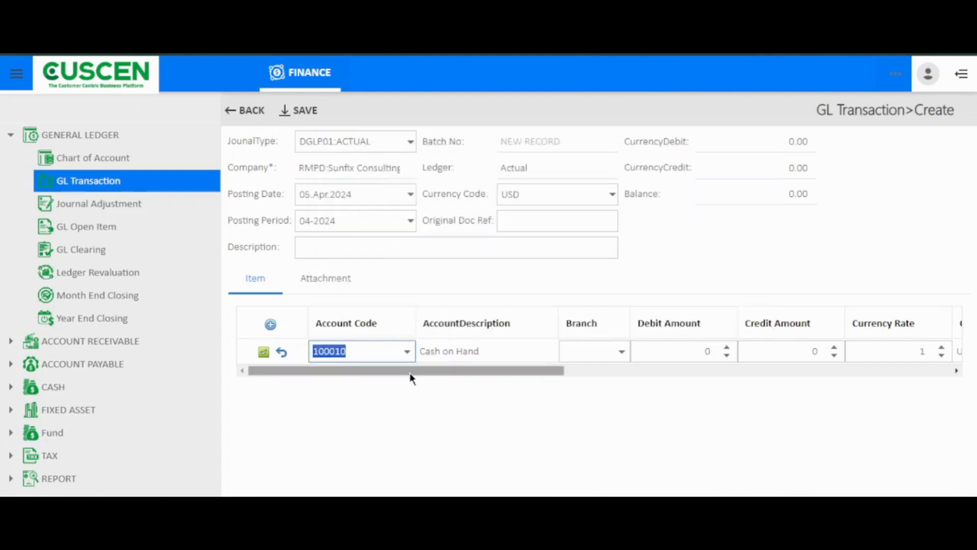
drag(430, 371, 442, 371)
click(504, 350)
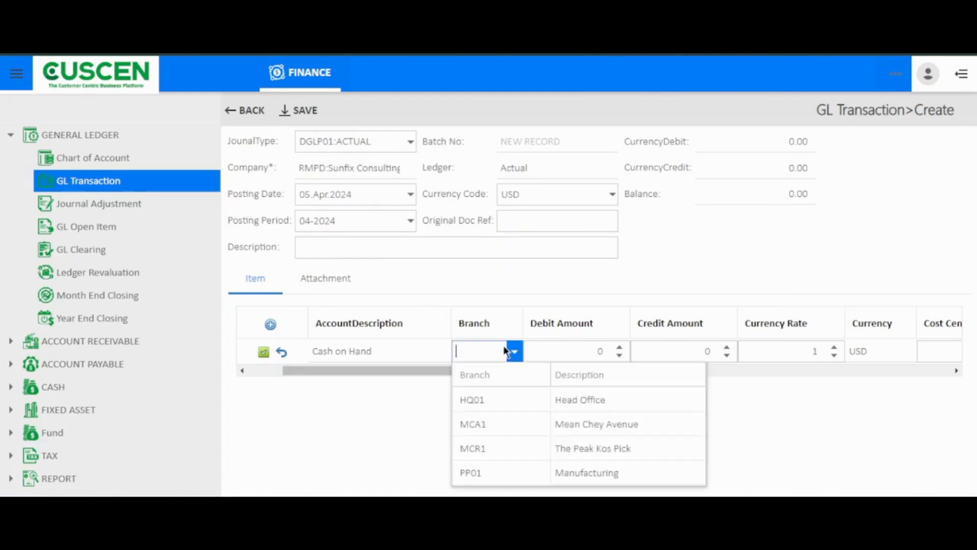
click(507, 399)
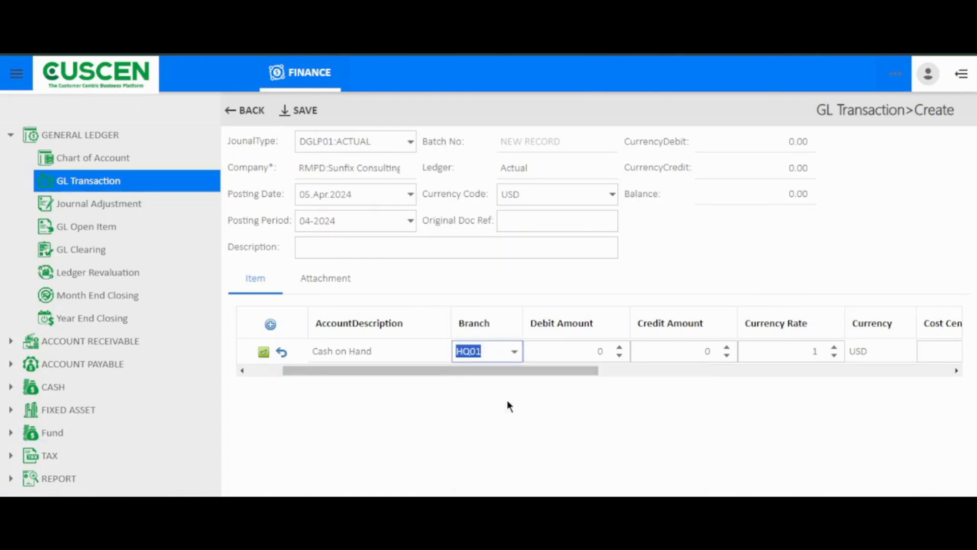
click(663, 350)
text(1000)
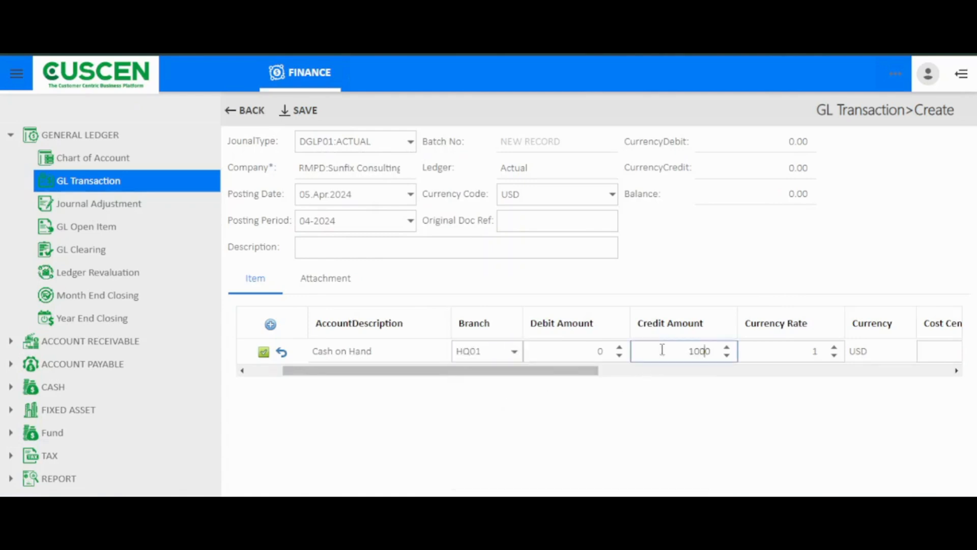
Step: Check the Cost Center and Tax Code options of the Cash on Hand line, leave them empty and commit the line
drag(572, 371, 767, 372)
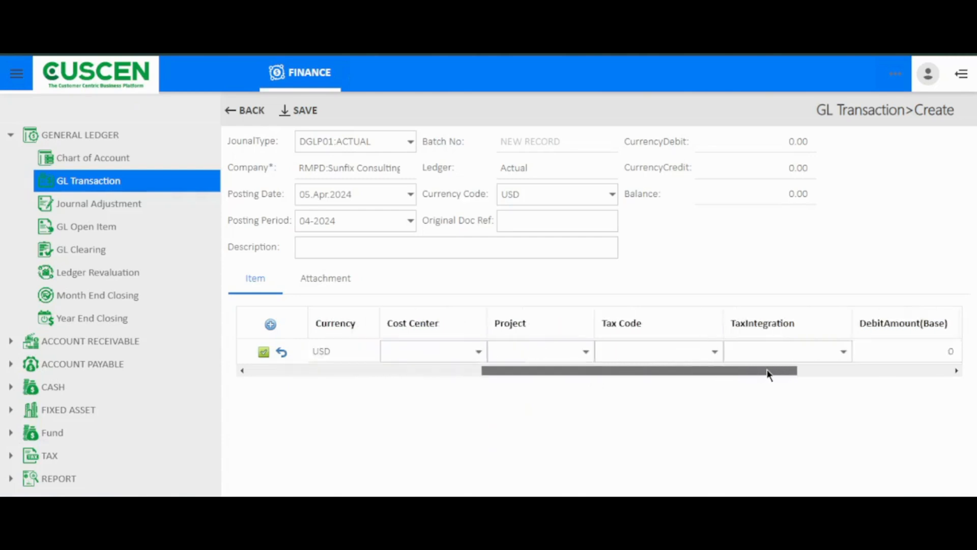
click(467, 351)
click(715, 352)
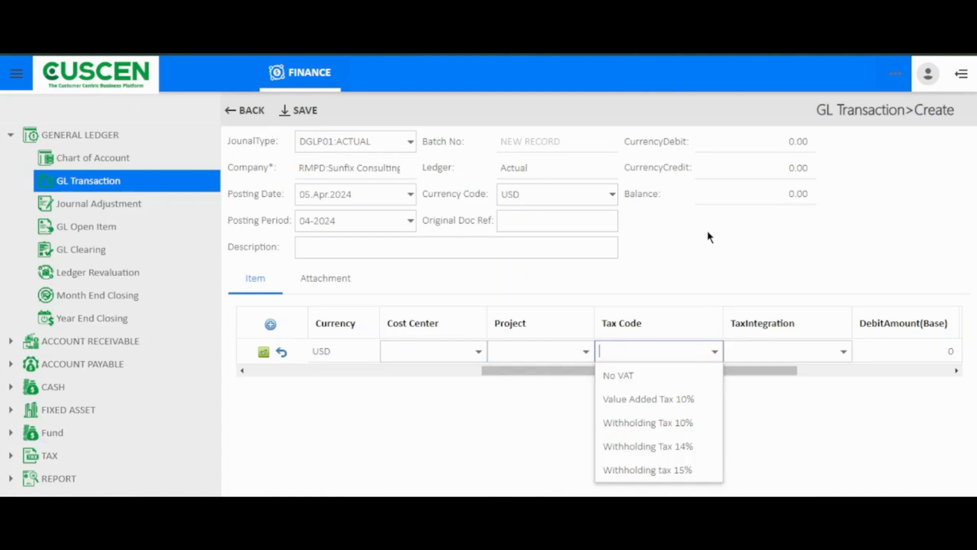
click(688, 249)
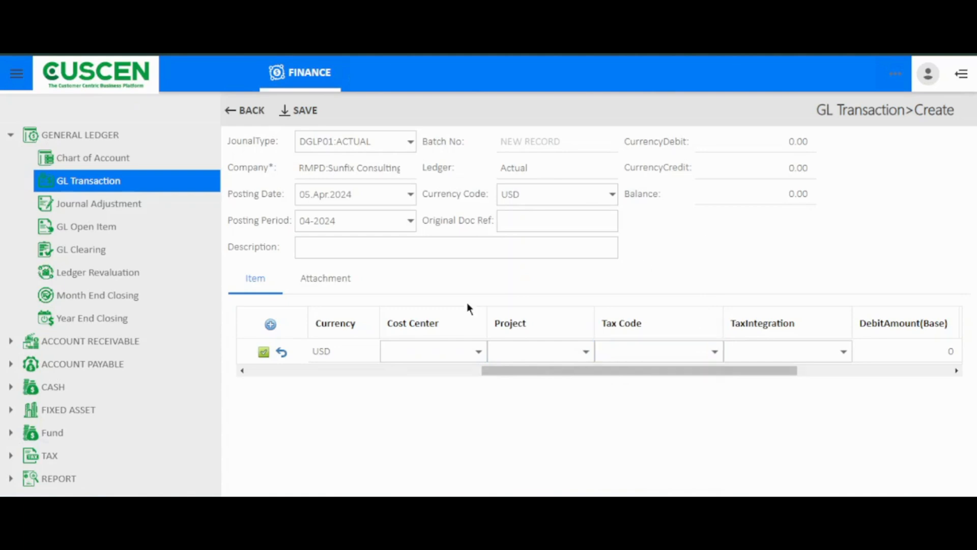
click(264, 352)
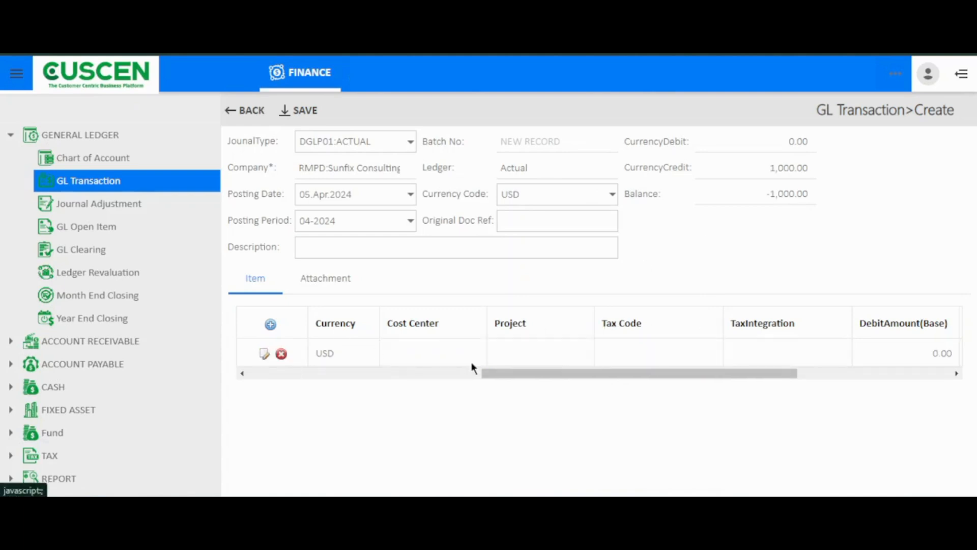
Step: Add a second item line for account 134006, Prepaid Expense- Advertising
drag(488, 375, 281, 374)
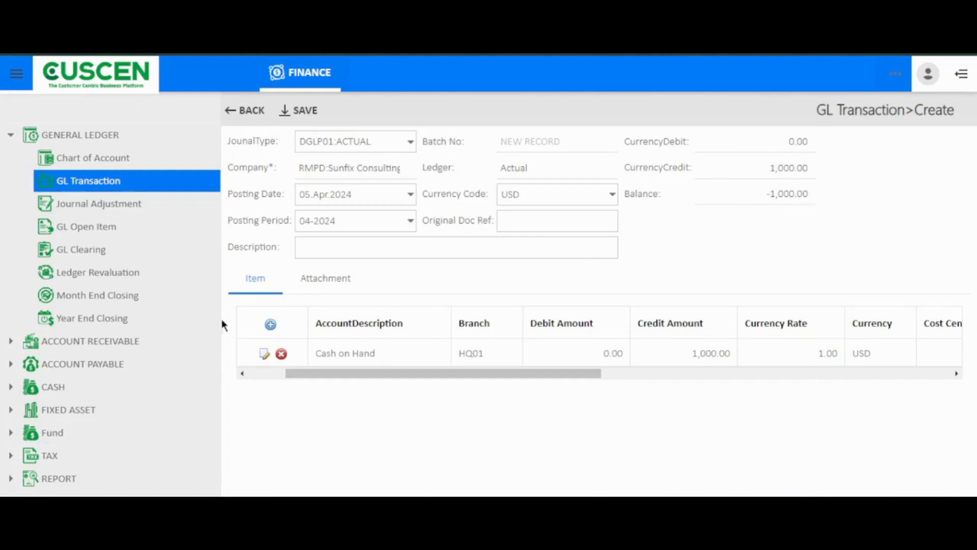
click(271, 325)
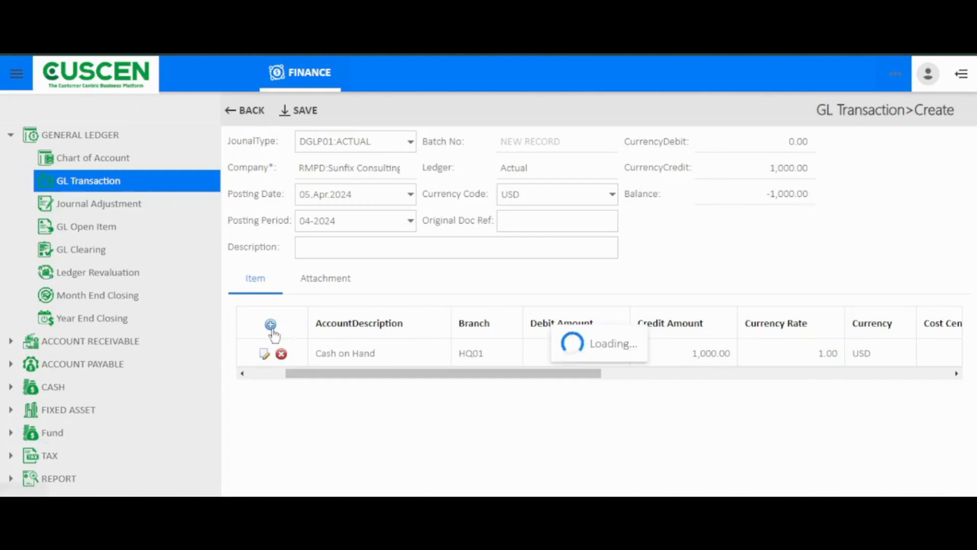
drag(444, 395, 342, 399)
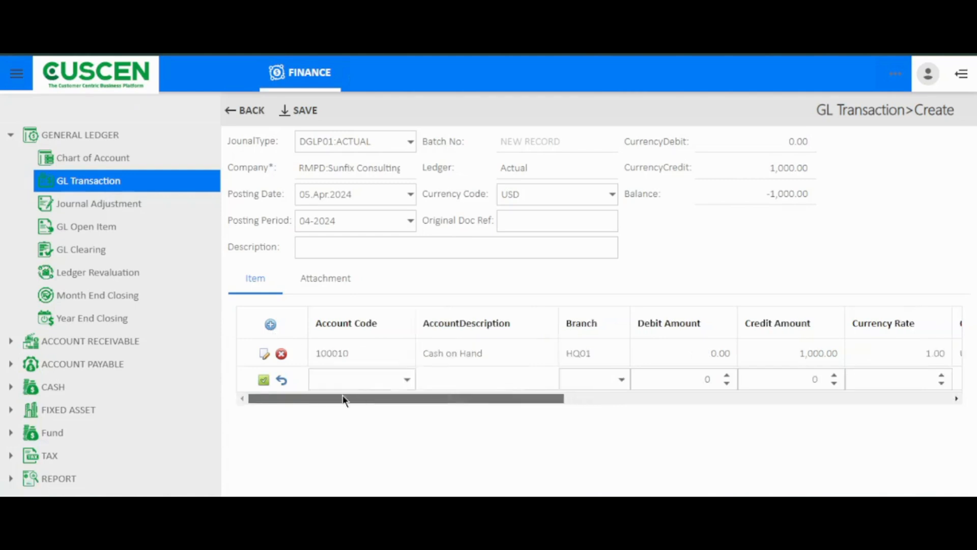
click(407, 379)
scroll(395, 316, down, 3)
scroll(395, 316, down, 5)
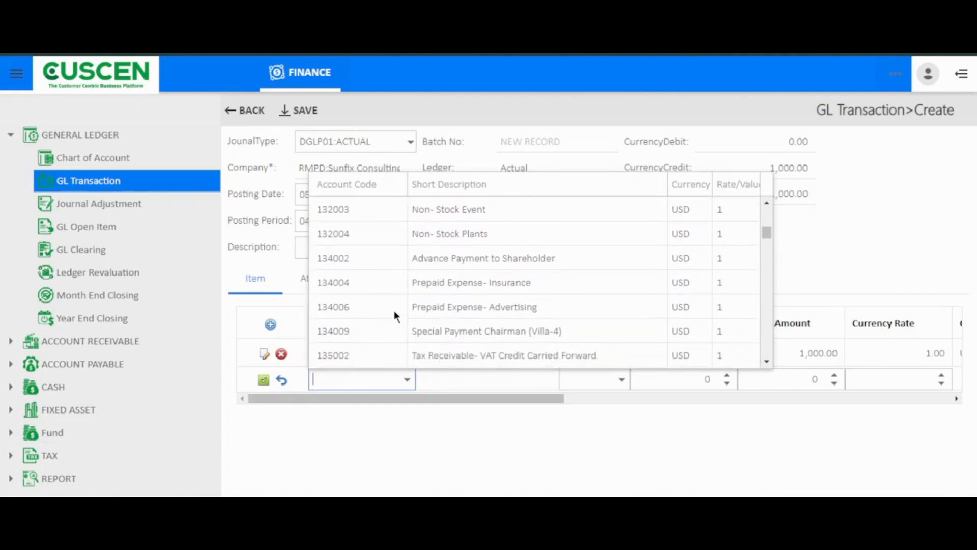
scroll(394, 310, down, 1)
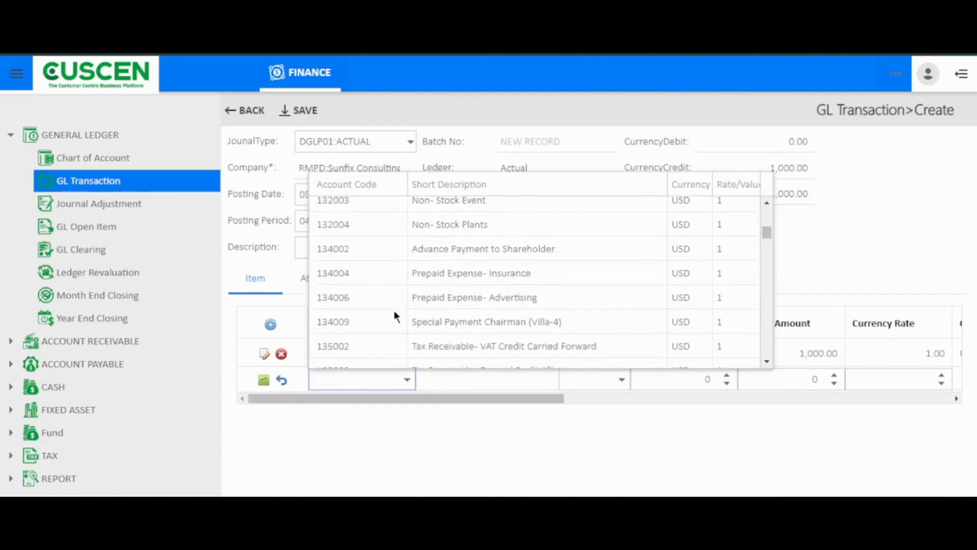
click(435, 295)
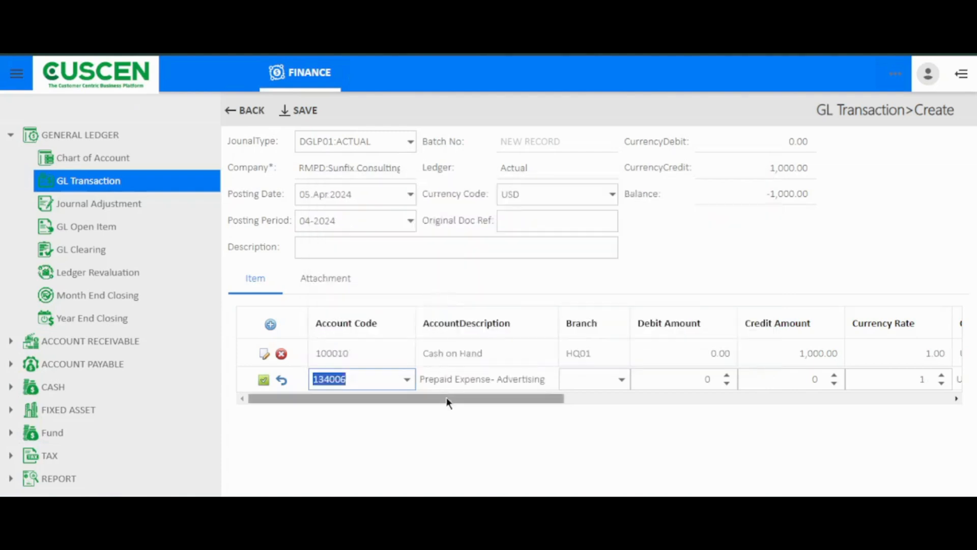
Step: Complete the Prepaid Expense- Advertising line with branch HQ01 and a debit amount of 1000, and save the transaction
click(622, 379)
click(619, 285)
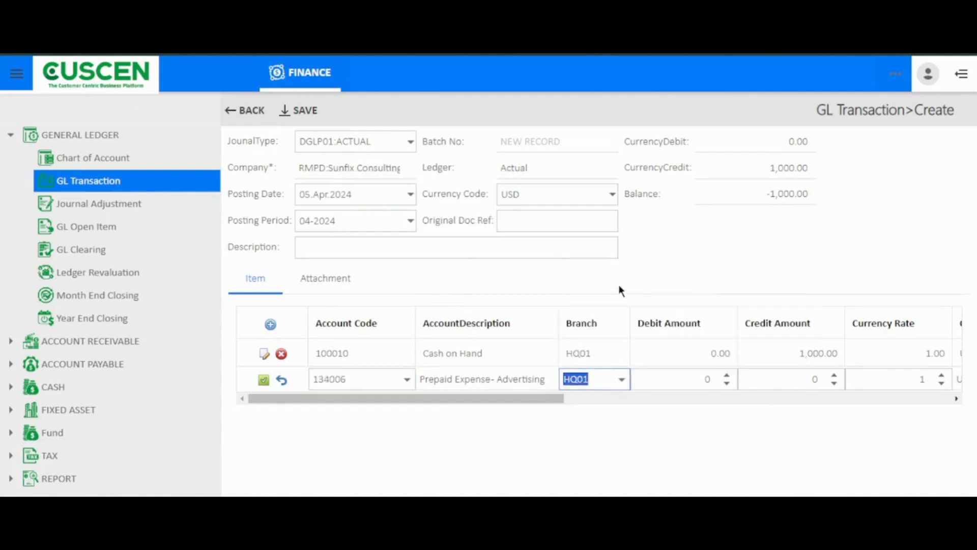
click(650, 377)
text(1000)
click(263, 381)
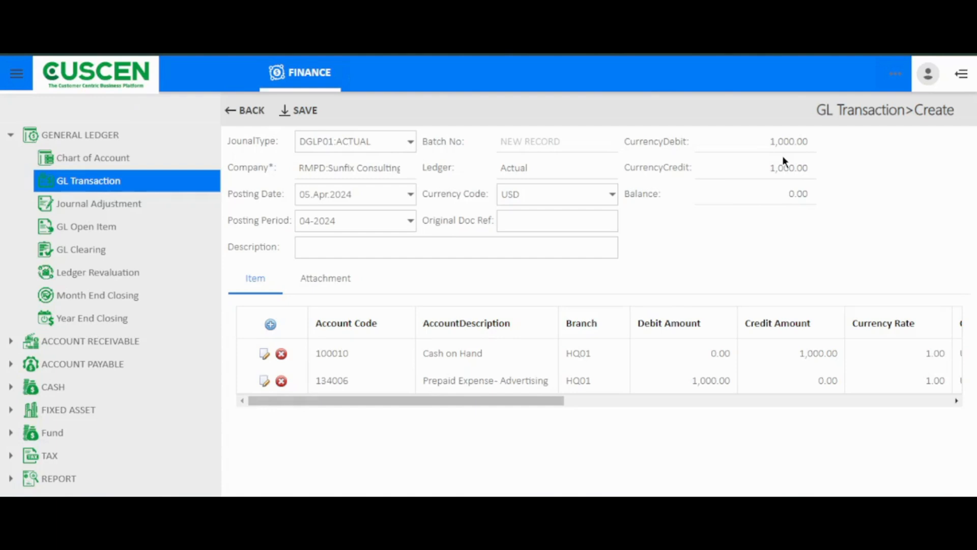
click(296, 112)
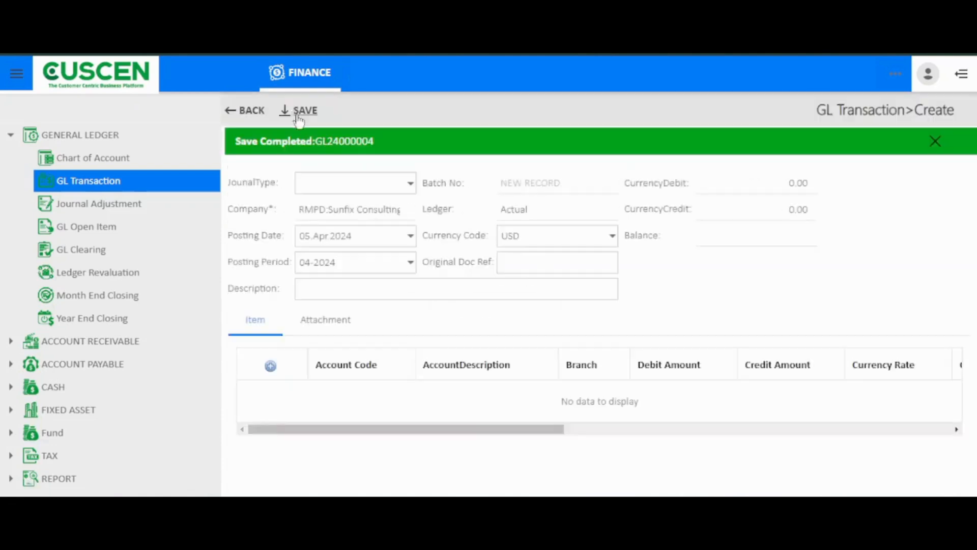
Step: Open the details of the saved GL transaction and examine its item lines and status
click(350, 145)
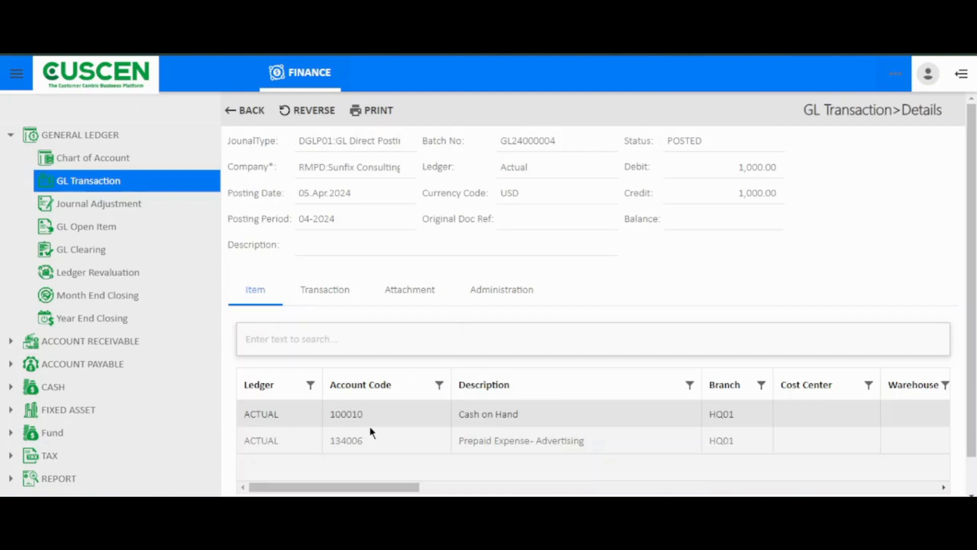
drag(375, 490, 362, 472)
drag(708, 136, 671, 142)
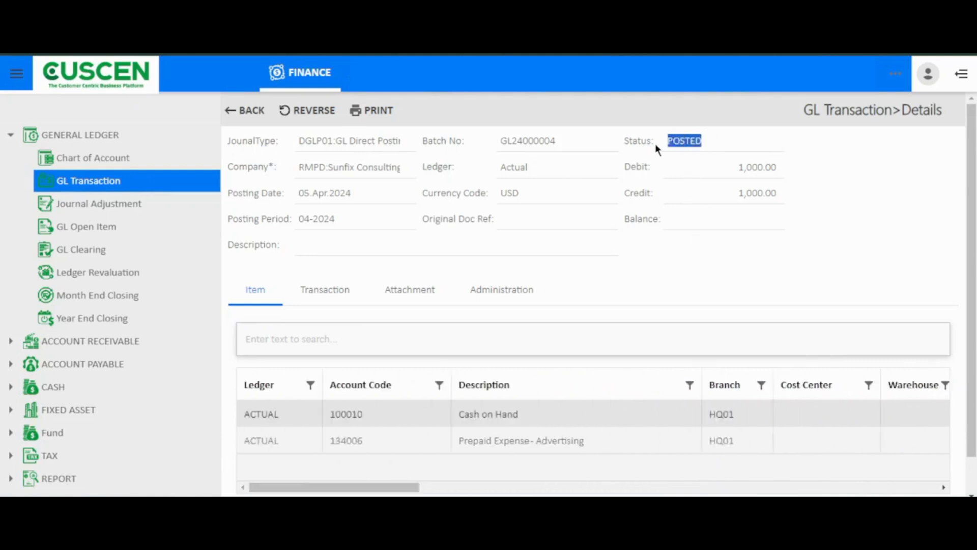